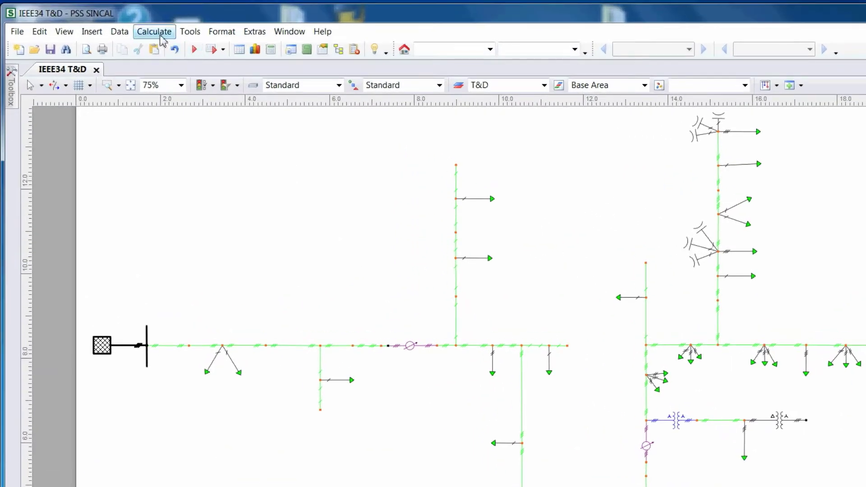
Step: Run a standard load flow on the IEEE34 T&D network and check the Messages panel for errors
{"action": "left_click", "coordinate": [161, 38]}
{"action": "mouse_move", "coordinate": [173, 88]}
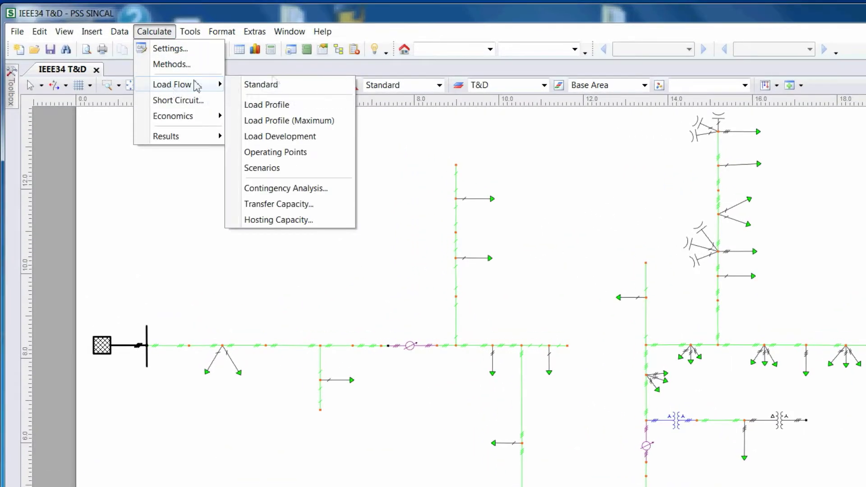
{"action": "left_click", "coordinate": [261, 84]}
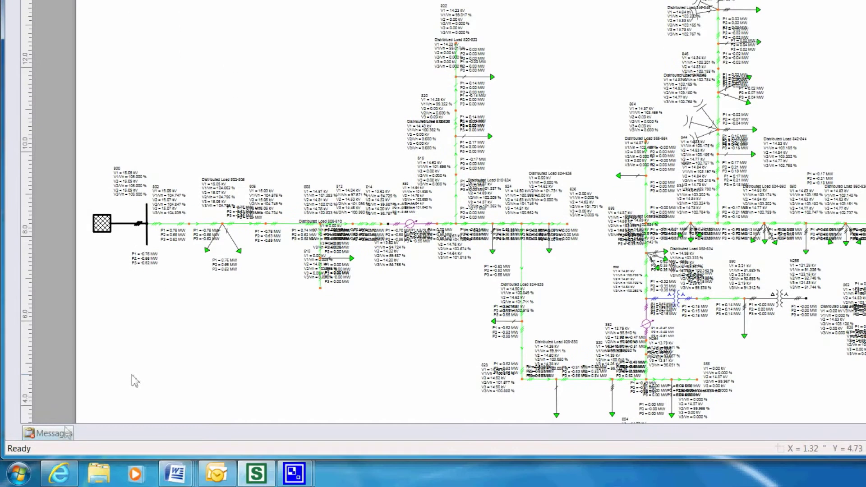
{"action": "mouse_move", "coordinate": [63, 435]}
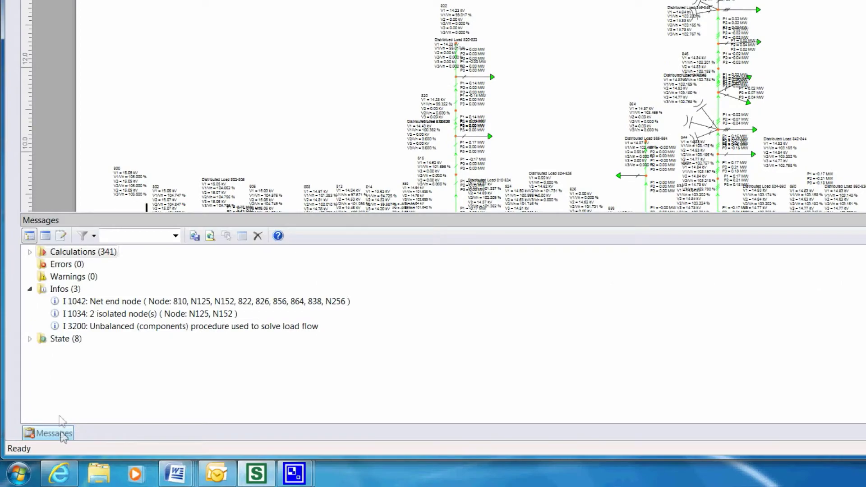
{"action": "left_click", "coordinate": [61, 265]}
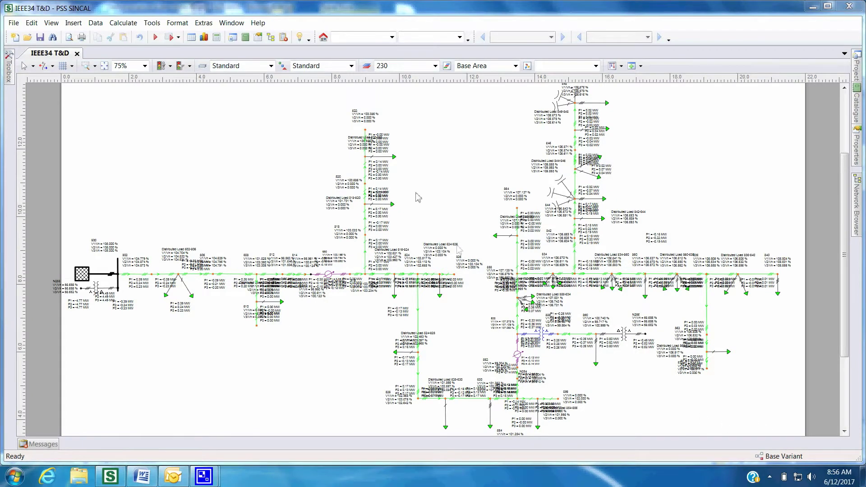
Step: Create a new electrical network named 'PSSE transmission'
{"action": "left_click", "coordinate": [13, 23]}
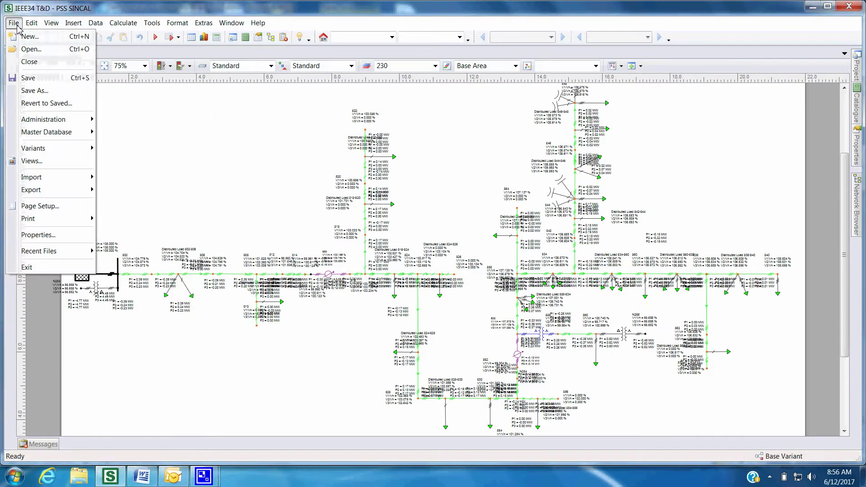
{"action": "left_click", "coordinate": [67, 37]}
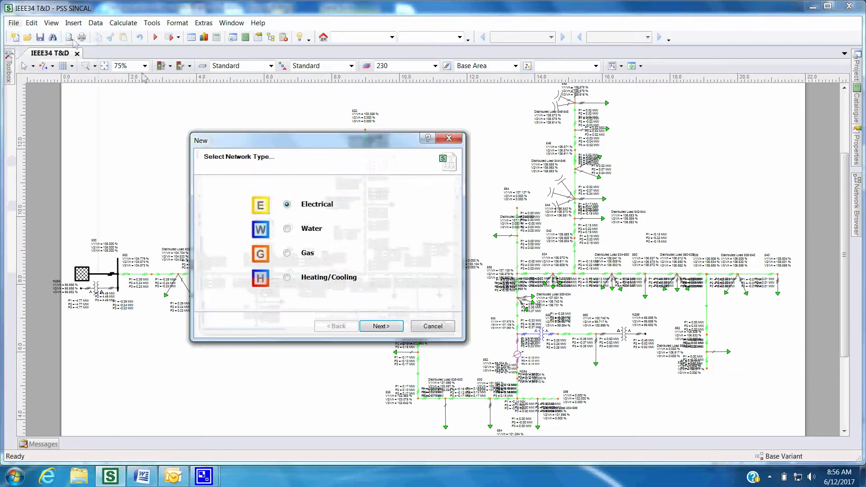
{"action": "left_click", "coordinate": [383, 327]}
{"action": "left_click", "coordinate": [385, 330]}
{"action": "type", "text": "PSSE transmission"}
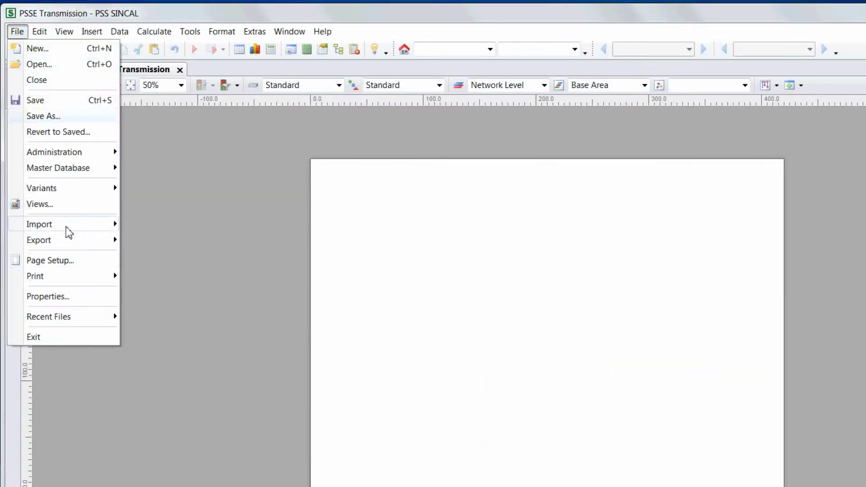
Step: Import the savnw.raw PSS E example network into it
{"action": "mouse_move", "coordinate": [69, 232]}
{"action": "left_click", "coordinate": [173, 262]}
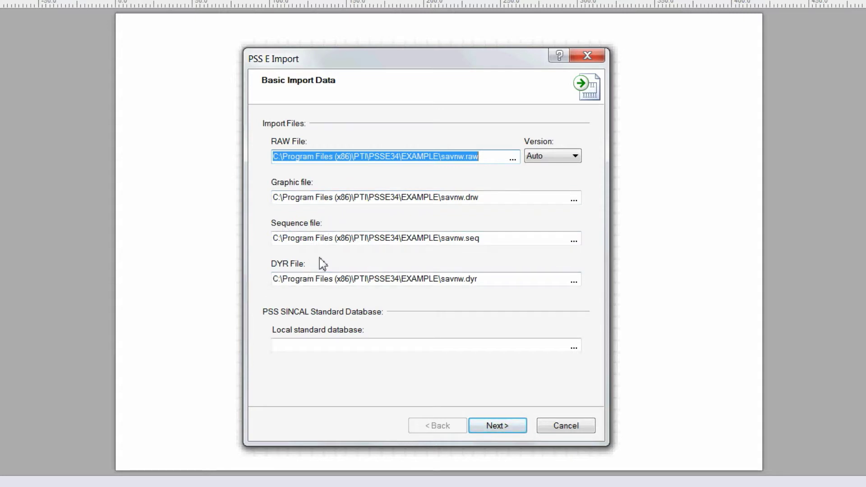
{"action": "left_click", "coordinate": [506, 428]}
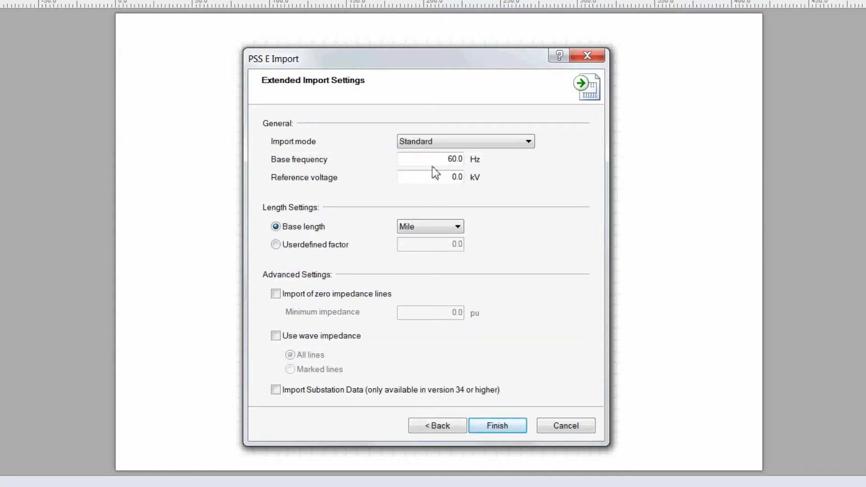
{"action": "left_click", "coordinate": [498, 426]}
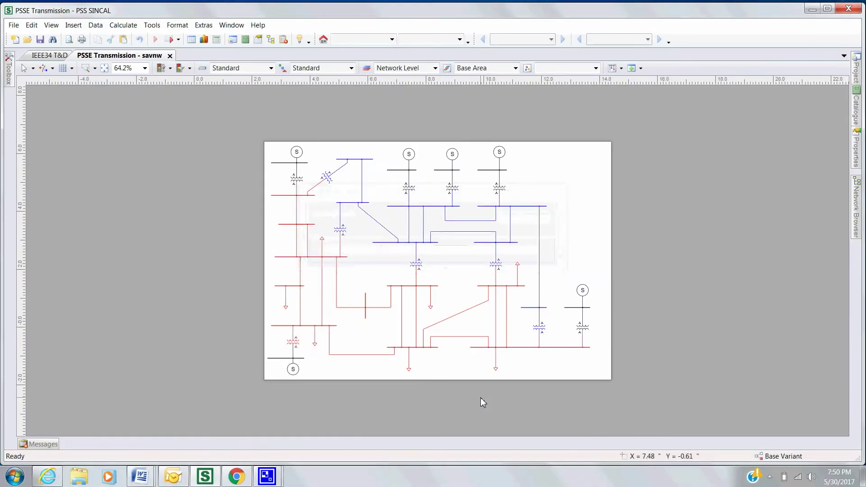
Step: Run a standard load flow on the savnw network and review its messages (0 errors, 6 warnings)
{"action": "left_click", "coordinate": [123, 25]}
{"action": "mouse_move", "coordinate": [143, 71]}
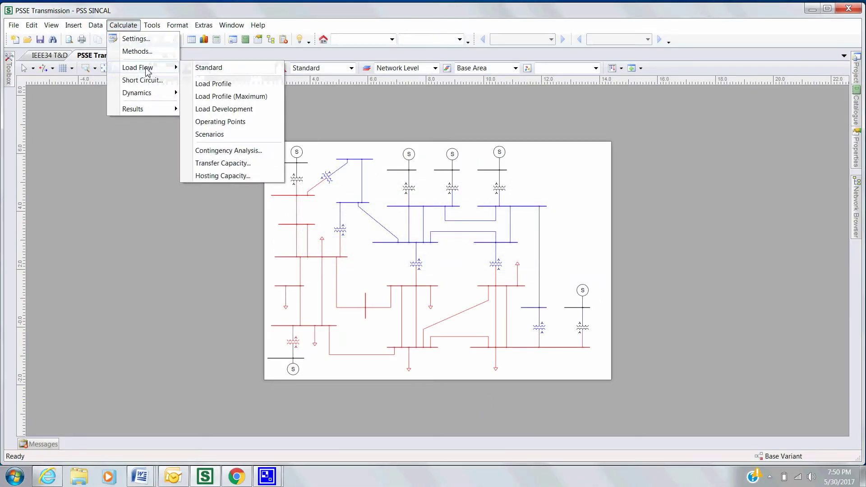
{"action": "left_click", "coordinate": [223, 69]}
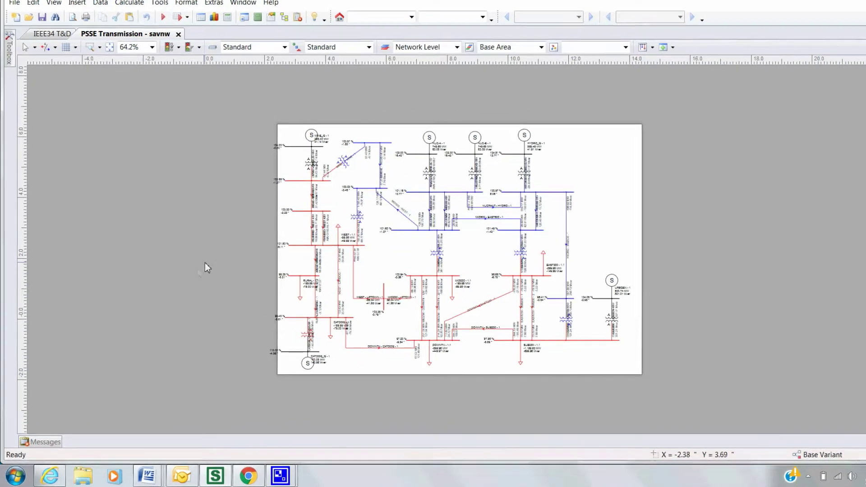
{"action": "left_click", "coordinate": [47, 441]}
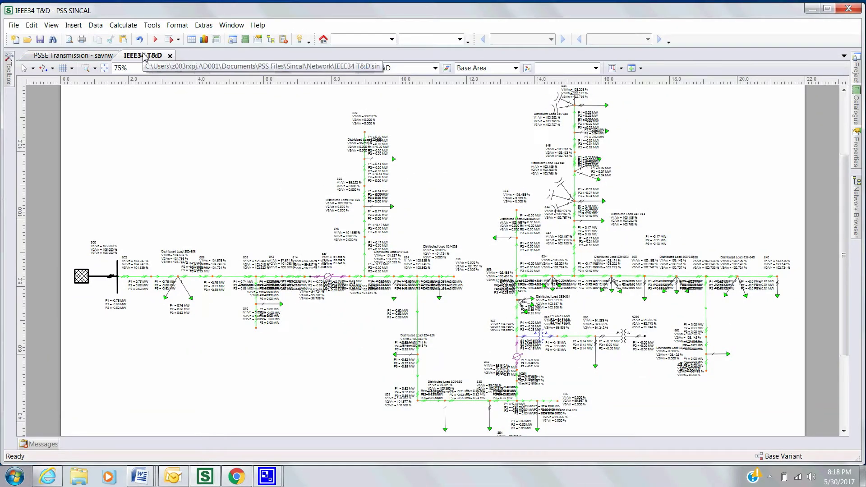
Step: Show IEEE34 T&D beside PSSE Transmission in a split view and add a new network level
{"action": "left_click_drag", "start_coordinate": [143, 59], "coordinate": [833, 63]}
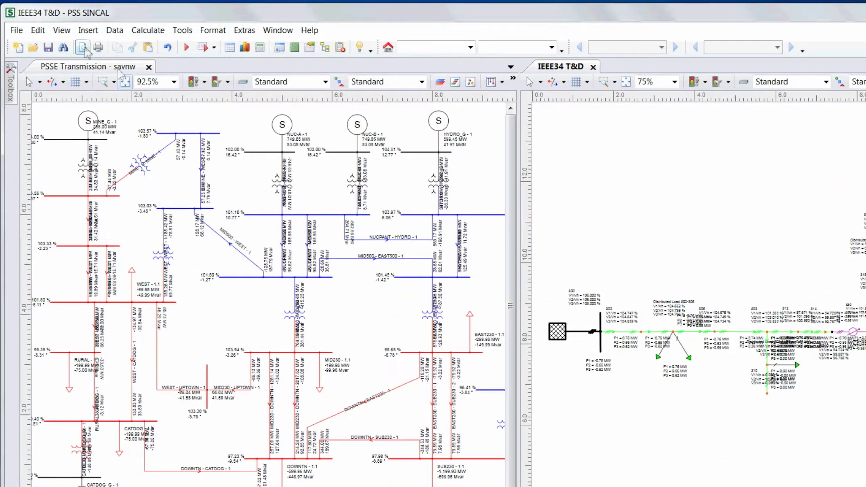
{"action": "left_click", "coordinate": [88, 30]}
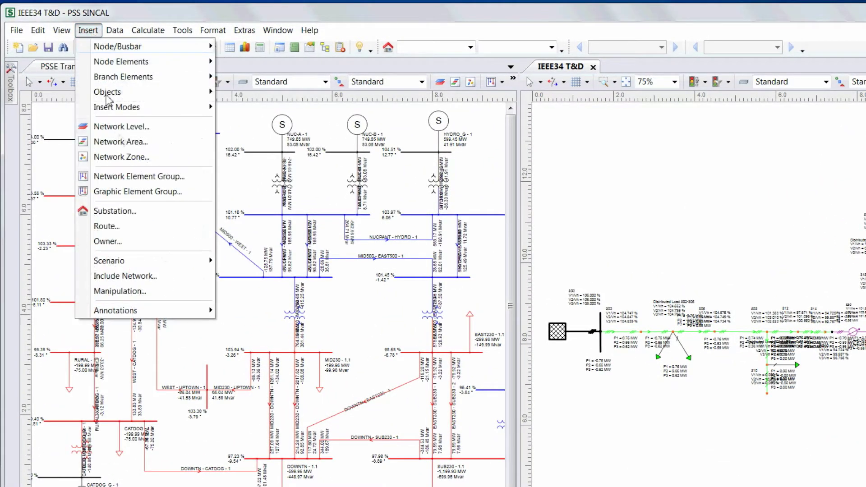
{"action": "left_click", "coordinate": [121, 127]}
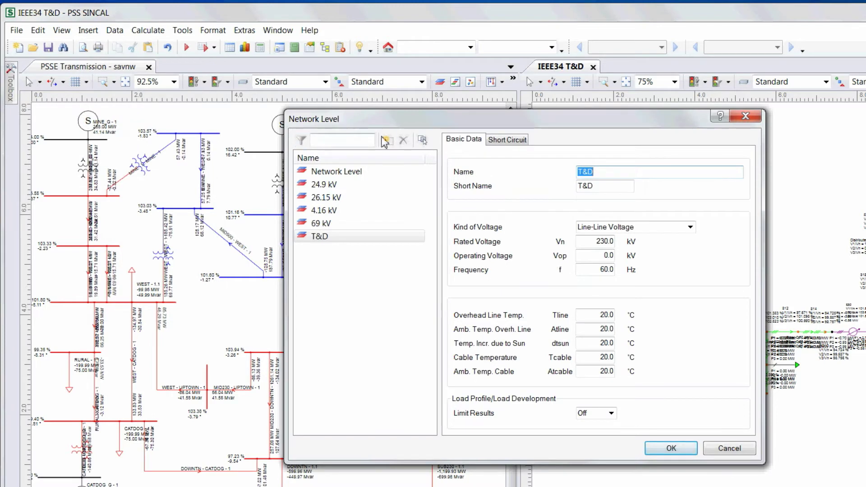
{"action": "left_click", "coordinate": [387, 141]}
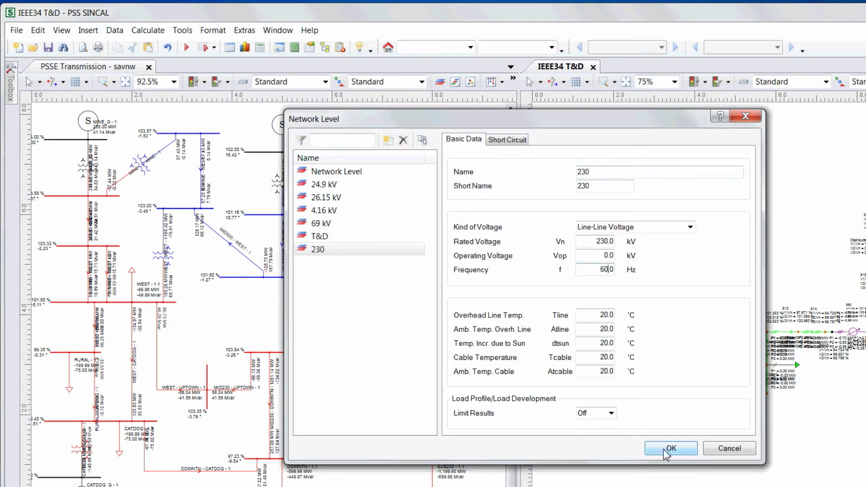
{"action": "left_click", "coordinate": [667, 452]}
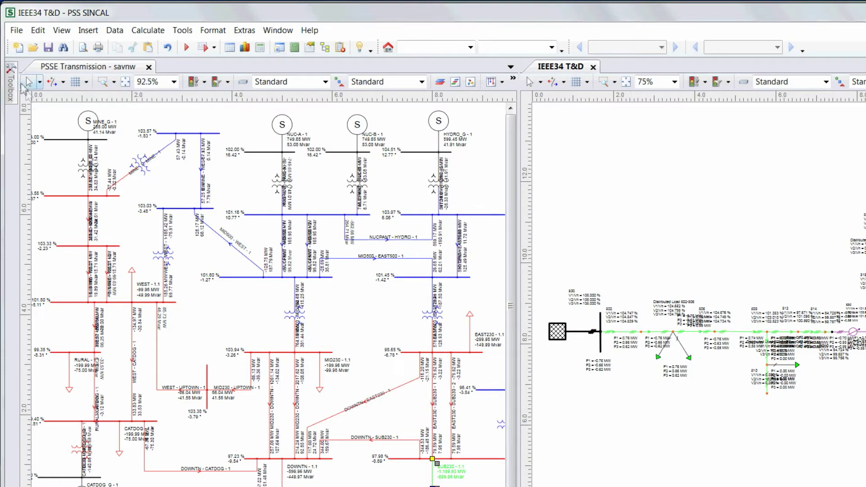
Step: Draw a 2.5 MVA, 24.9/230 kV two-winding transformer from node 800 to new node N258 with vector group DYN1
{"action": "mouse_move", "coordinate": [17, 85]}
{"action": "left_click", "coordinate": [88, 223]}
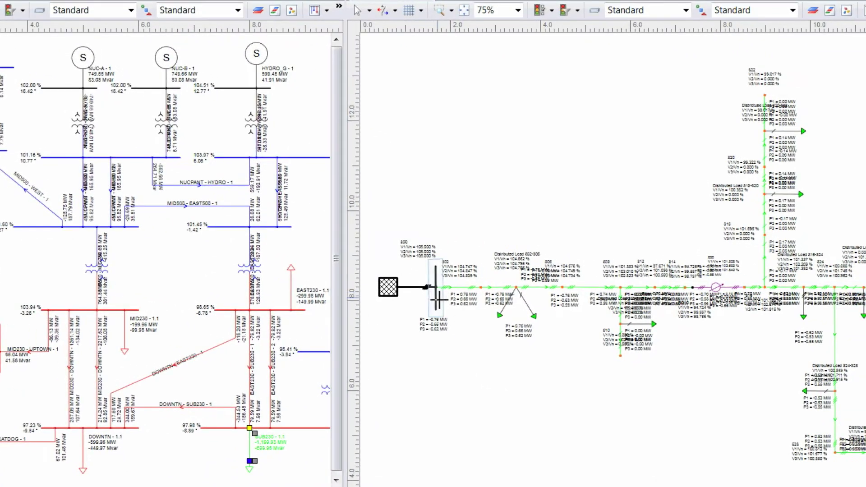
{"action": "left_click", "coordinate": [436, 305]}
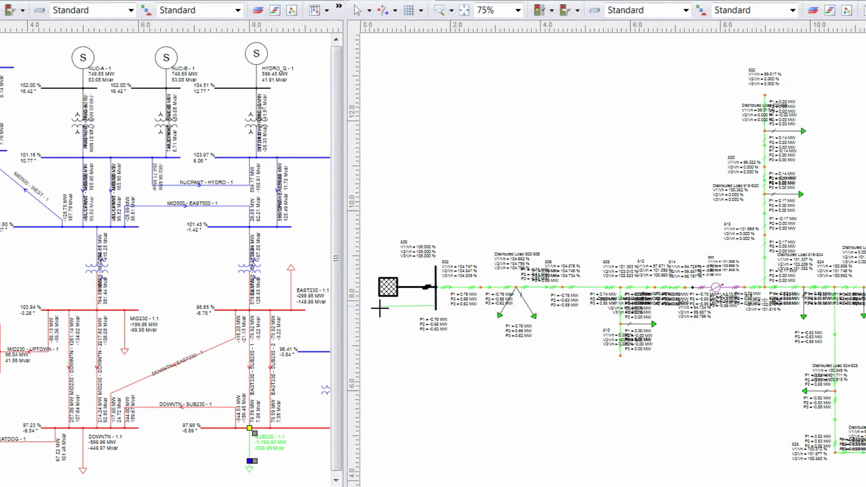
{"action": "left_click", "coordinate": [380, 309]}
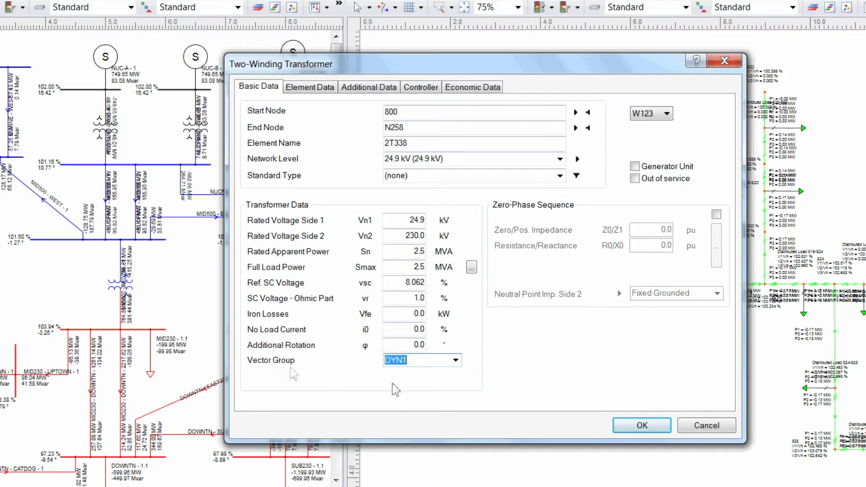
{"action": "left_click", "coordinate": [456, 360]}
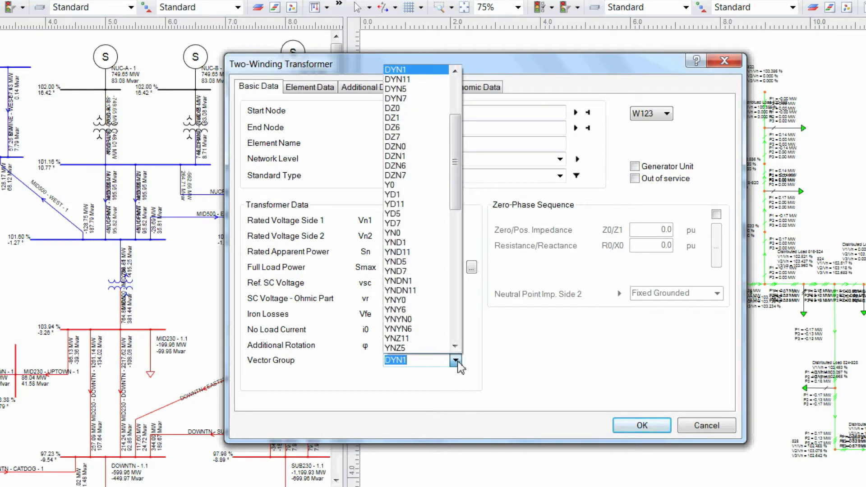
{"action": "left_click", "coordinate": [457, 361]}
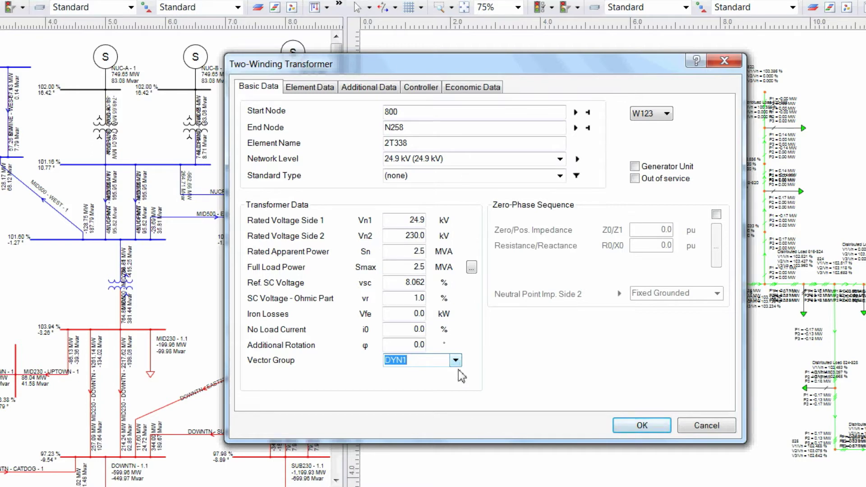
{"action": "left_click", "coordinate": [630, 426]}
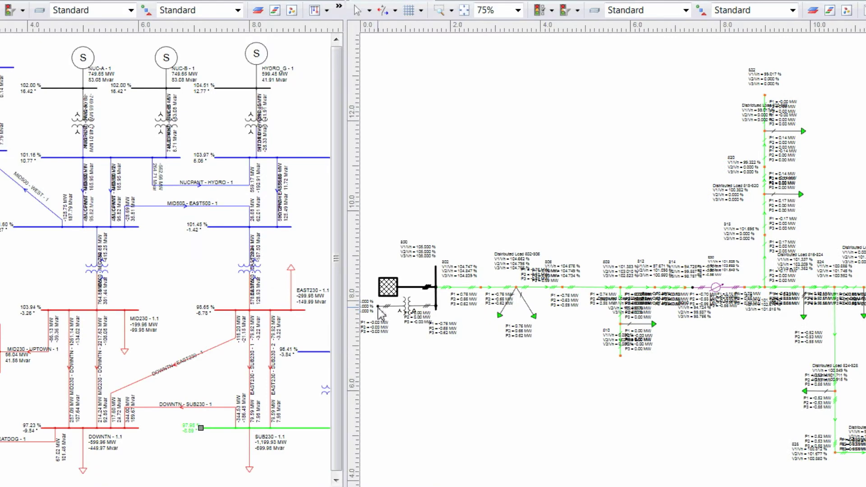
Step: Place a node beside the IEEE34 infeeder with connection name T&D
{"action": "left_click", "coordinate": [381, 310]}
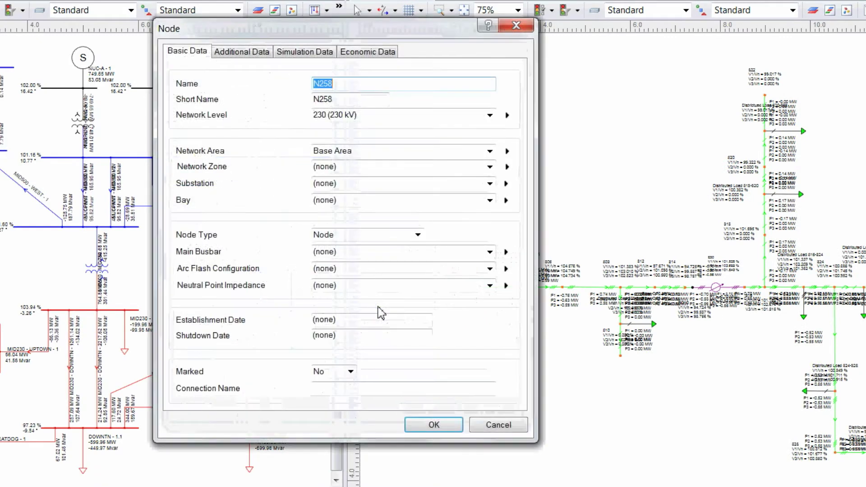
{"action": "left_click", "coordinate": [333, 391]}
{"action": "type", "text": "T&D"}
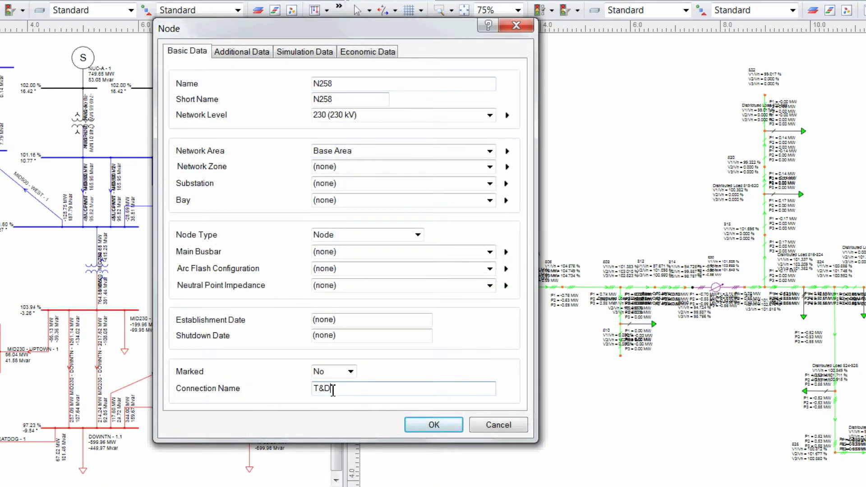
{"action": "left_click", "coordinate": [436, 435]}
{"action": "left_click", "coordinate": [434, 425]}
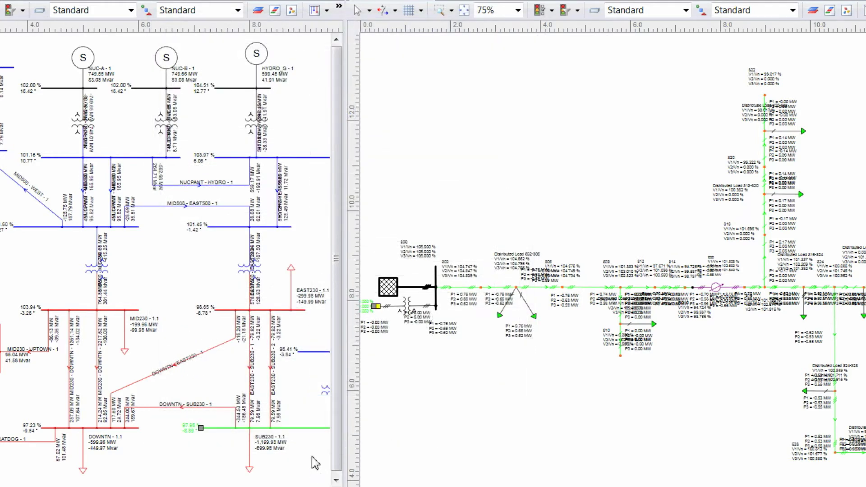
Step: Give the SUB230 bus the connection name T&D
{"action": "double_click", "coordinate": [304, 427]}
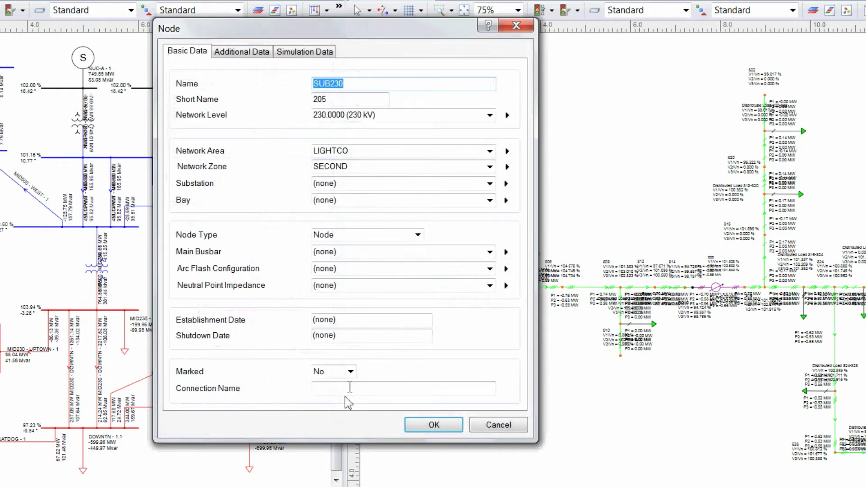
{"action": "left_click", "coordinate": [350, 388]}
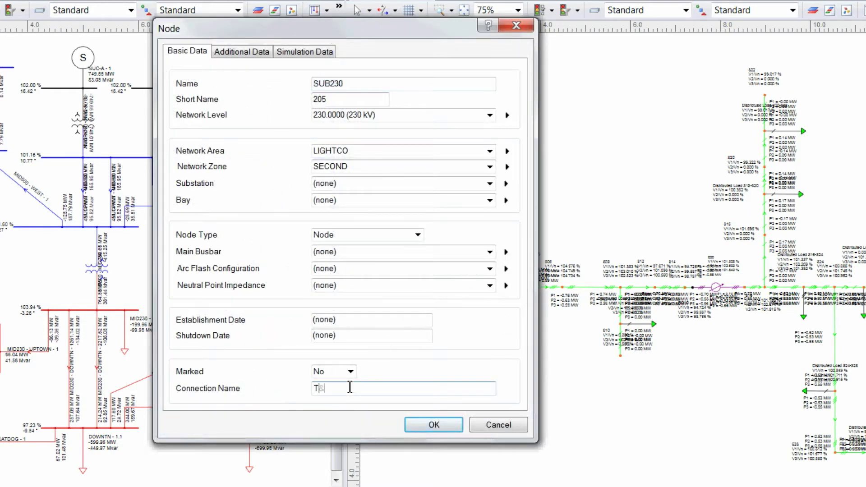
{"action": "left_click", "coordinate": [435, 425]}
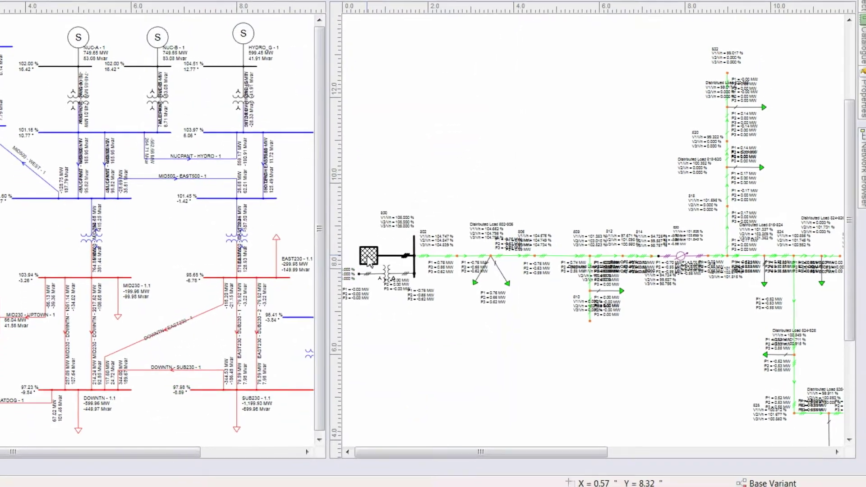
{"action": "double_click", "coordinate": [369, 260]}
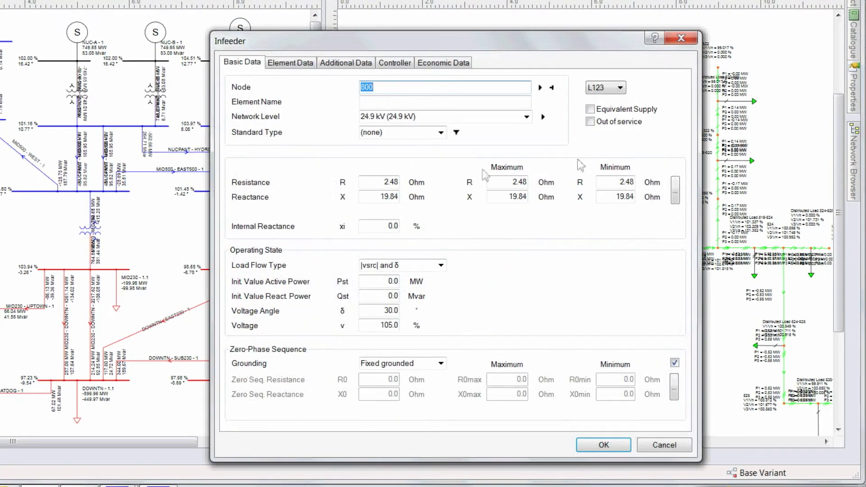
Step: Tick Equivalent Supply for the node 800 infeeder and Equivalent Load for the SUB230 load
{"action": "left_click", "coordinate": [590, 109]}
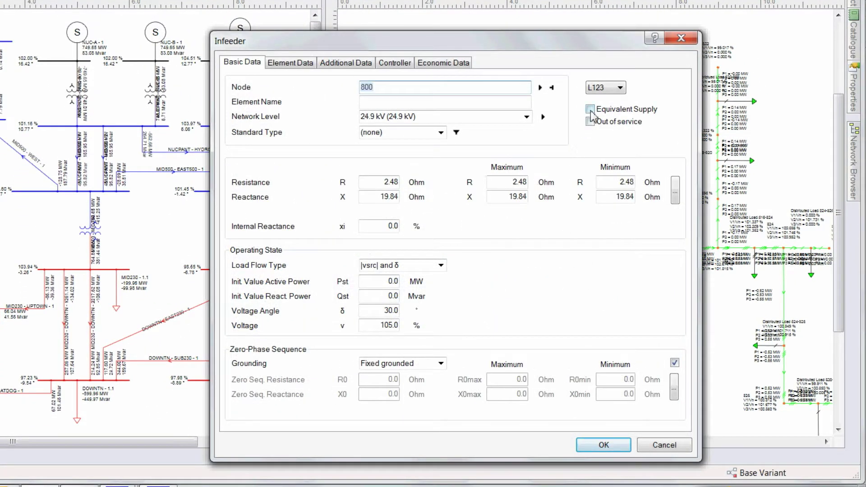
{"action": "left_click", "coordinate": [604, 445]}
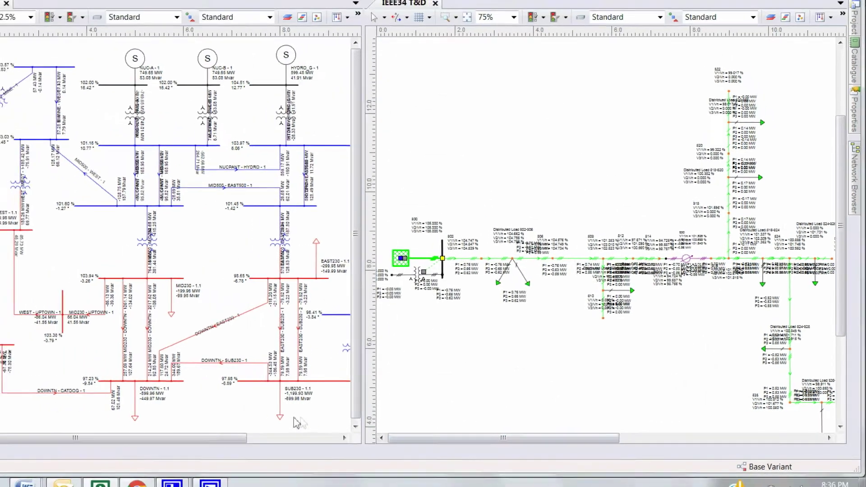
{"action": "left_click", "coordinate": [237, 415]}
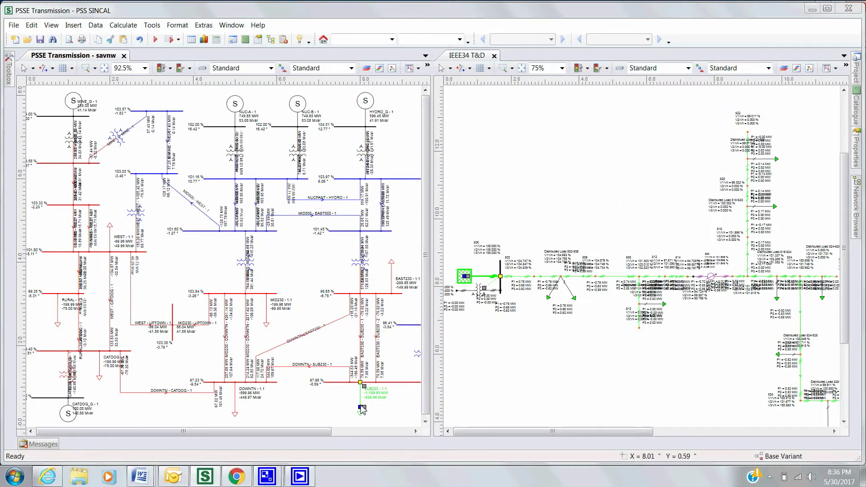
{"action": "double_click", "coordinate": [363, 409]}
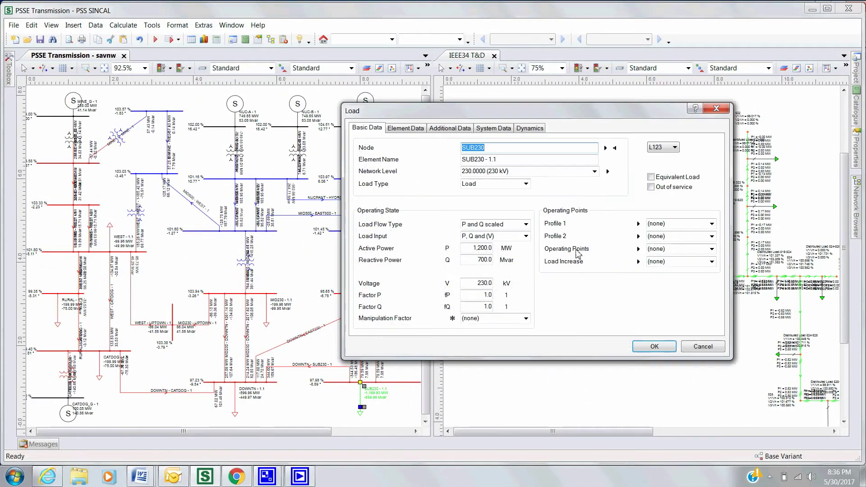
{"action": "left_click", "coordinate": [651, 177]}
{"action": "left_click", "coordinate": [659, 347]}
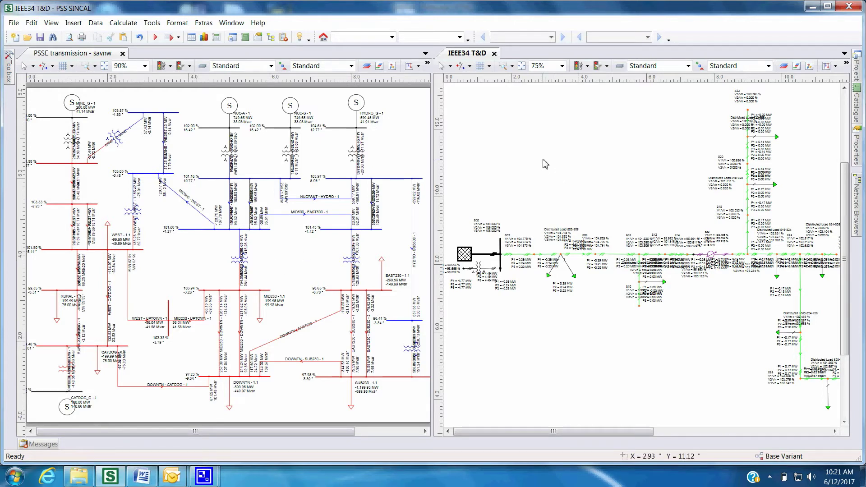
Step: Add PSSE Transmission.sin as a new include network of the IEEE34 T&D model
{"action": "left_click", "coordinate": [74, 23]}
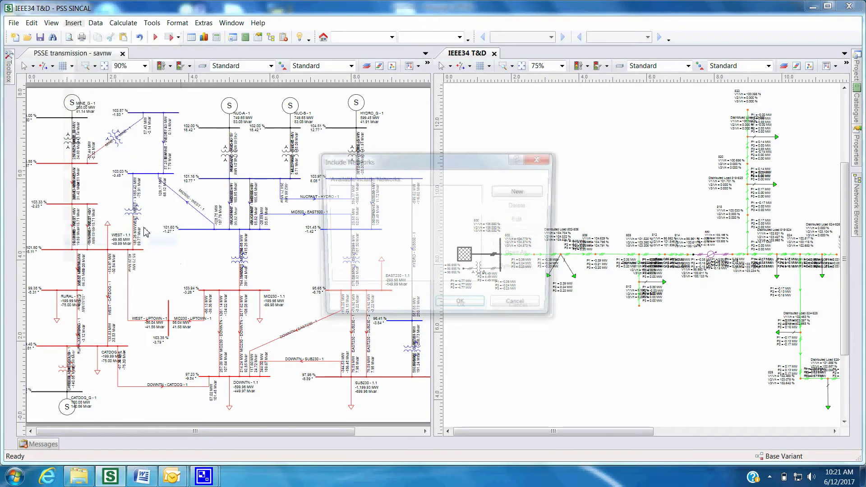
{"action": "left_click", "coordinate": [527, 193]}
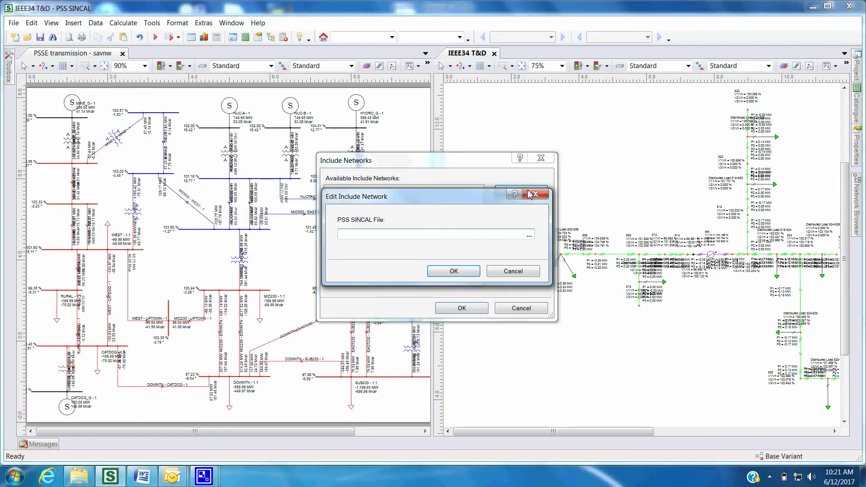
{"action": "left_click", "coordinate": [529, 236]}
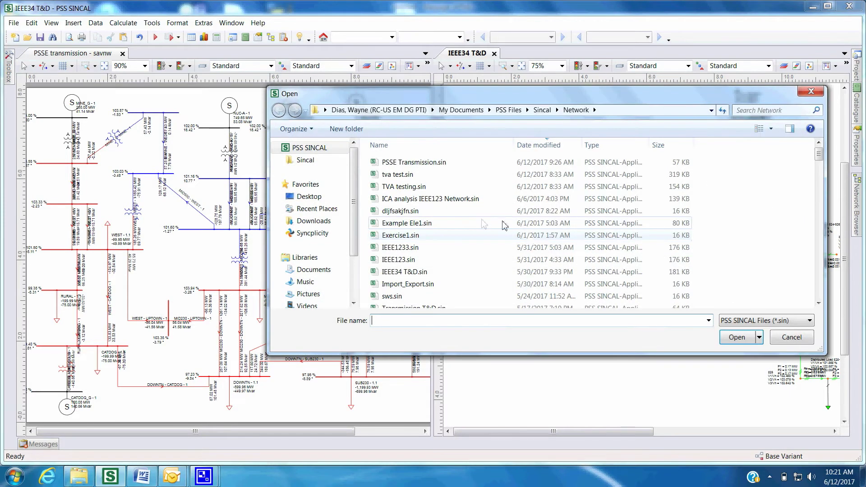
{"action": "double_click", "coordinate": [418, 163]}
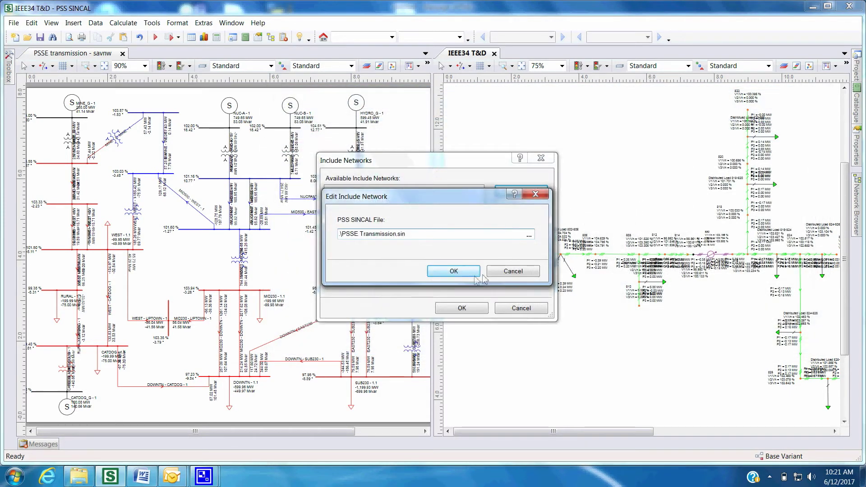
{"action": "left_click", "coordinate": [476, 275]}
{"action": "left_click", "coordinate": [465, 311]}
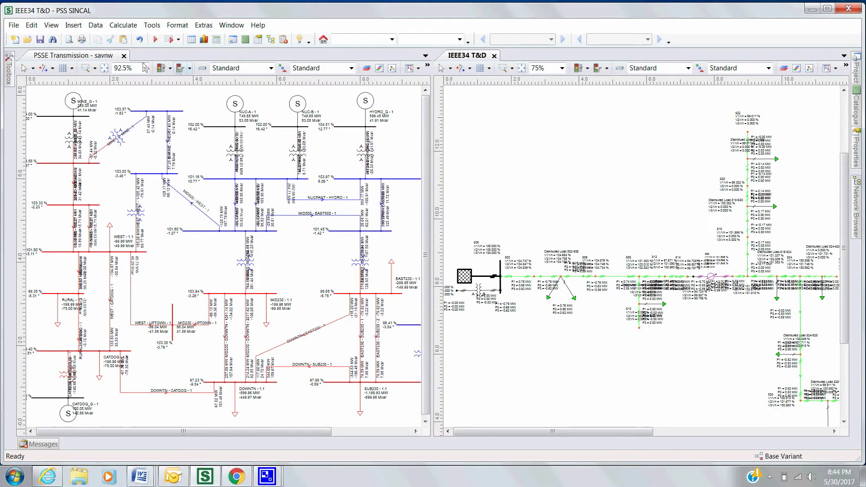
Step: Run the load flow on the linked IEEE34 T&D and PSSE Transmission networks
{"action": "left_click", "coordinate": [123, 25]}
{"action": "mouse_move", "coordinate": [136, 70]}
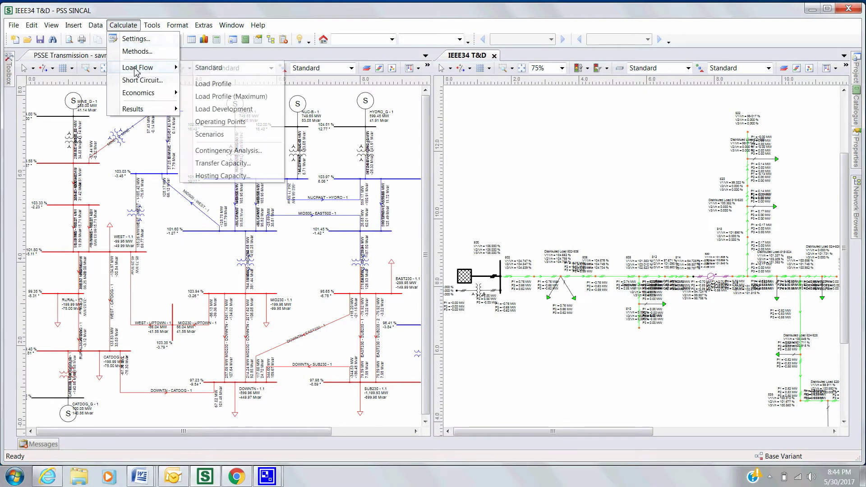
{"action": "left_click", "coordinate": [205, 68]}
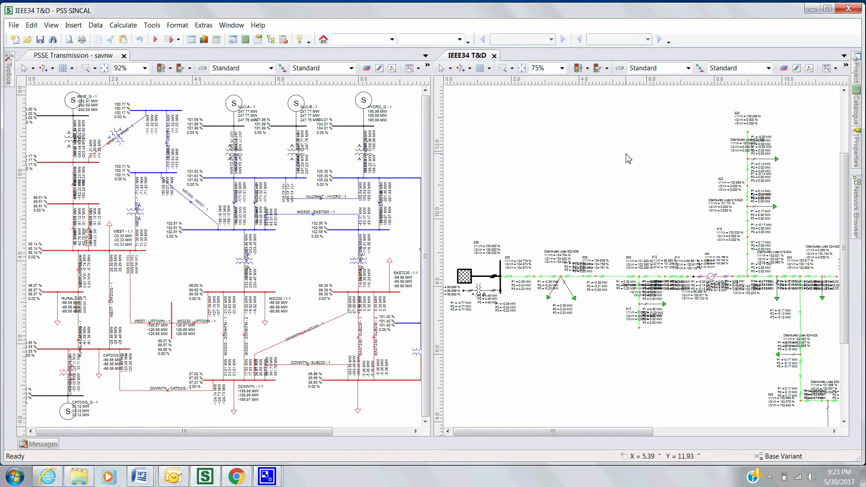
{"action": "left_click", "coordinate": [73, 25]}
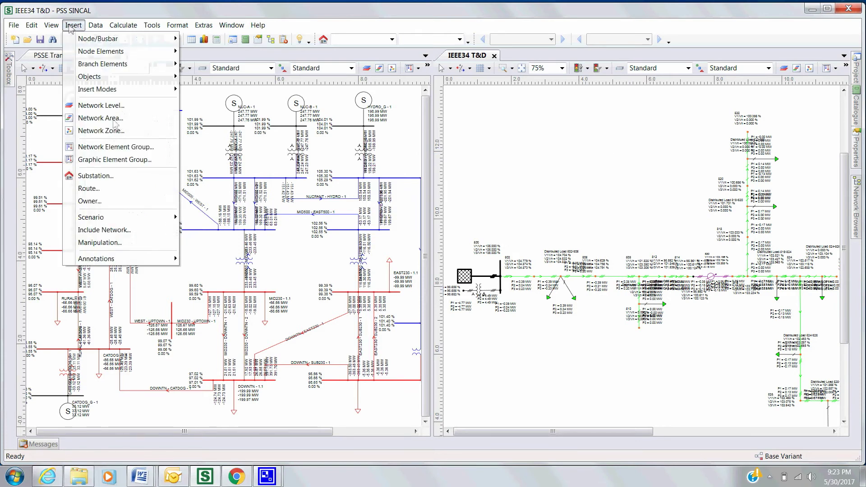
{"action": "left_click", "coordinate": [134, 231]}
{"action": "left_click", "coordinate": [331, 193]}
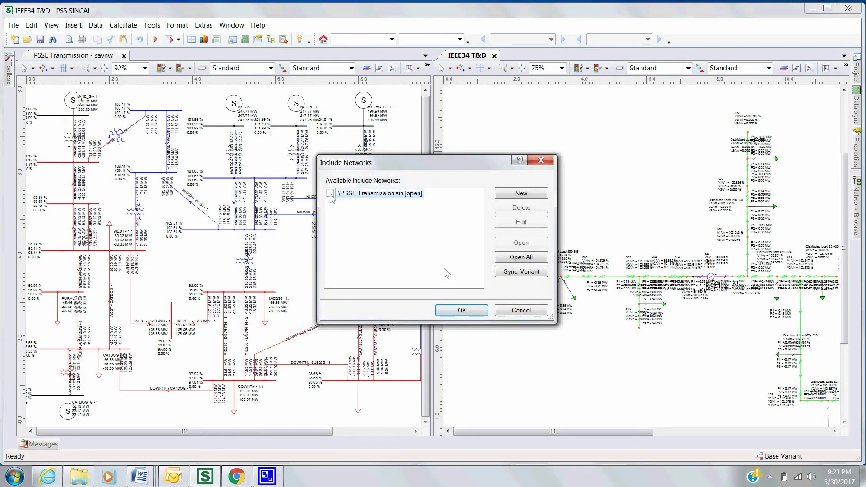
{"action": "left_click", "coordinate": [462, 311]}
{"action": "left_click", "coordinate": [295, 248]}
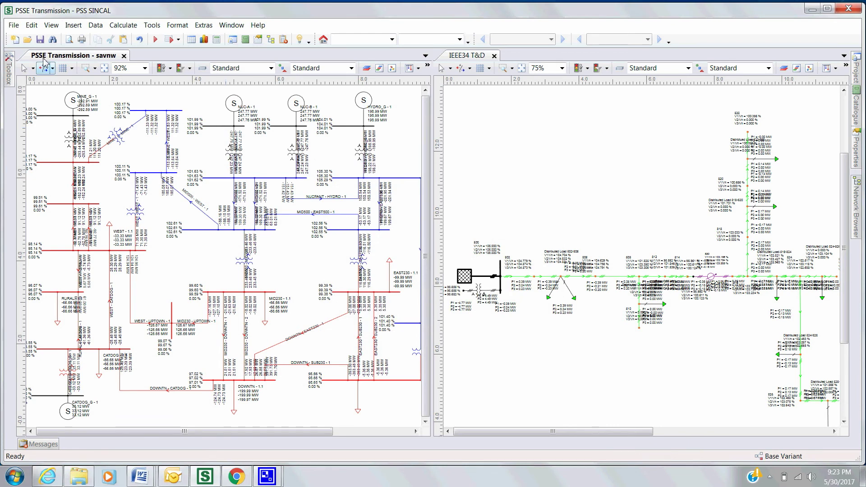
{"action": "left_click", "coordinate": [73, 25]}
{"action": "left_click", "coordinate": [134, 230]}
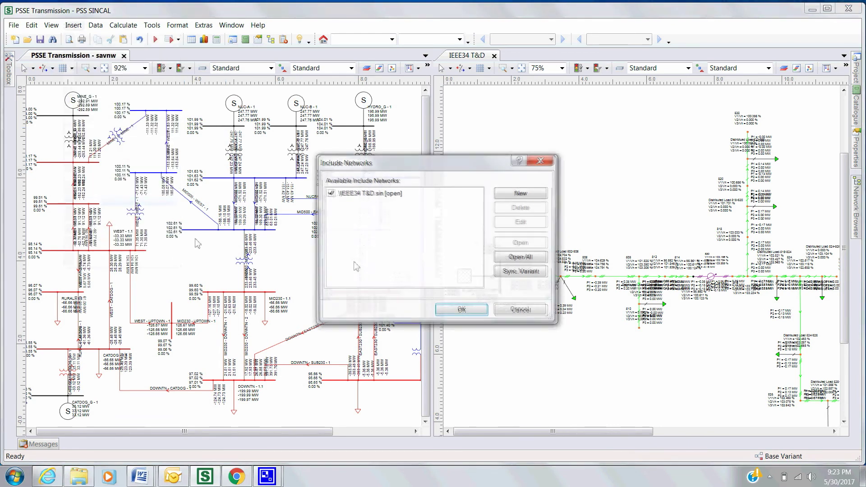
{"action": "left_click", "coordinate": [331, 193]}
{"action": "left_click", "coordinate": [461, 310]}
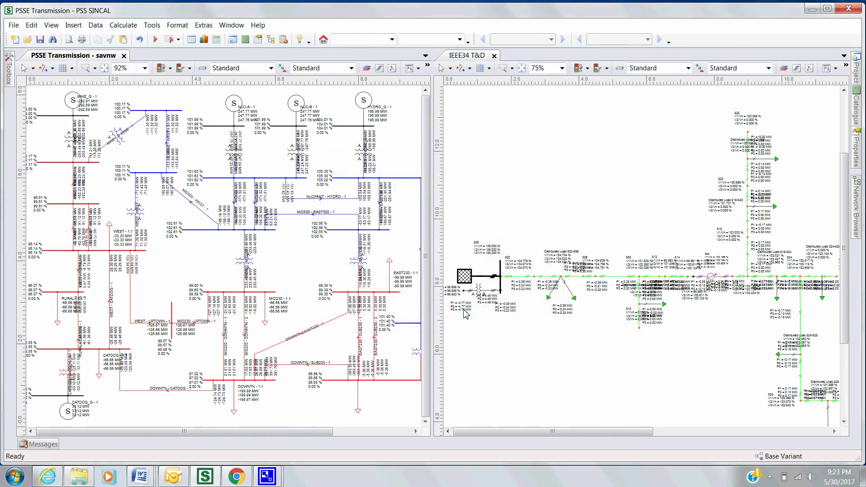